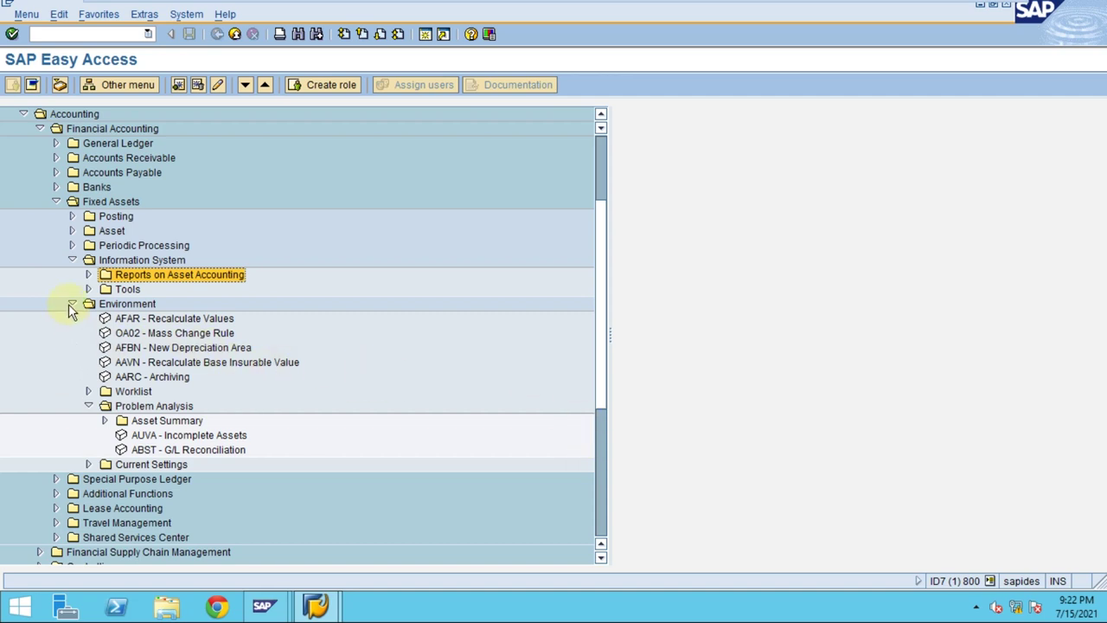
# Collapse Information System, expand Fixed Assets > Environment, and select AUVA - Incomplete Assets.
pyautogui.click(72, 304)
pyautogui.click(72, 261)
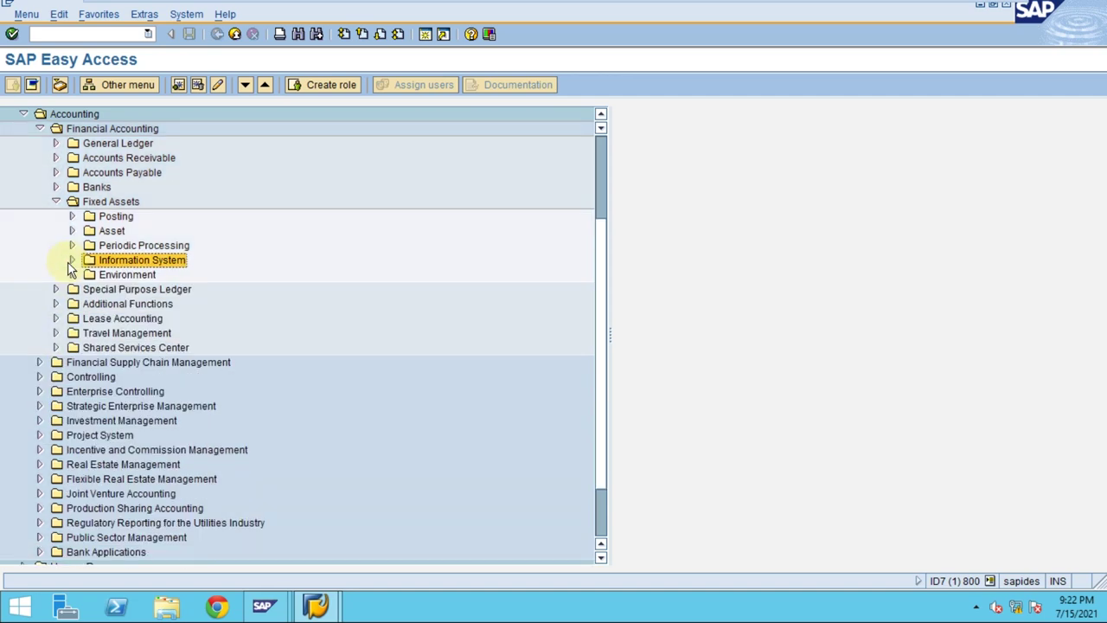
pyautogui.click(55, 201)
pyautogui.click(55, 202)
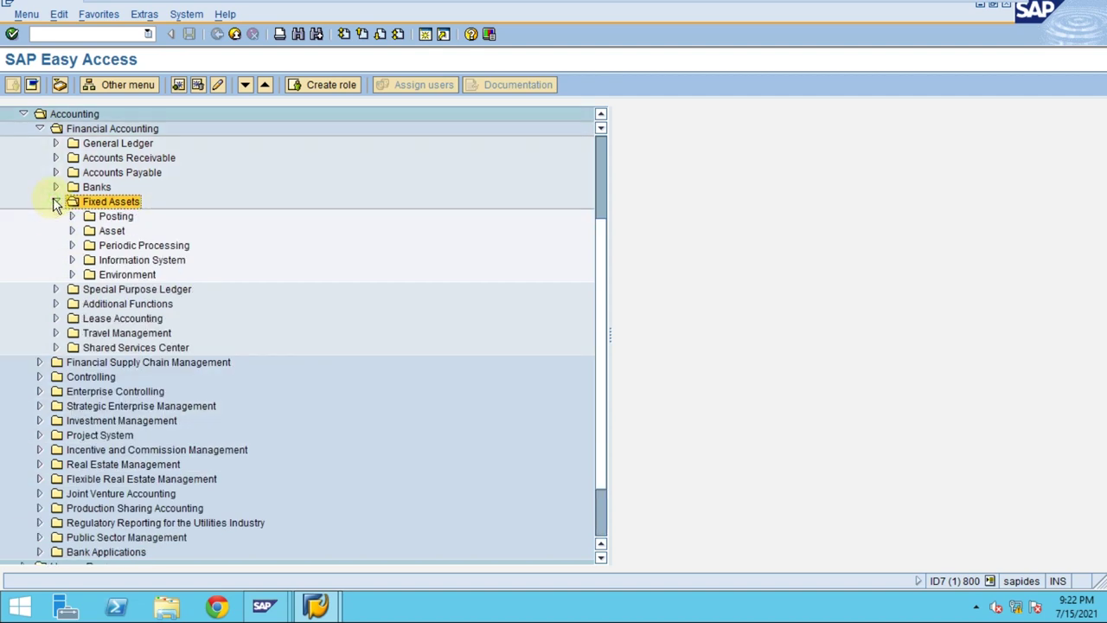
pyautogui.click(73, 247)
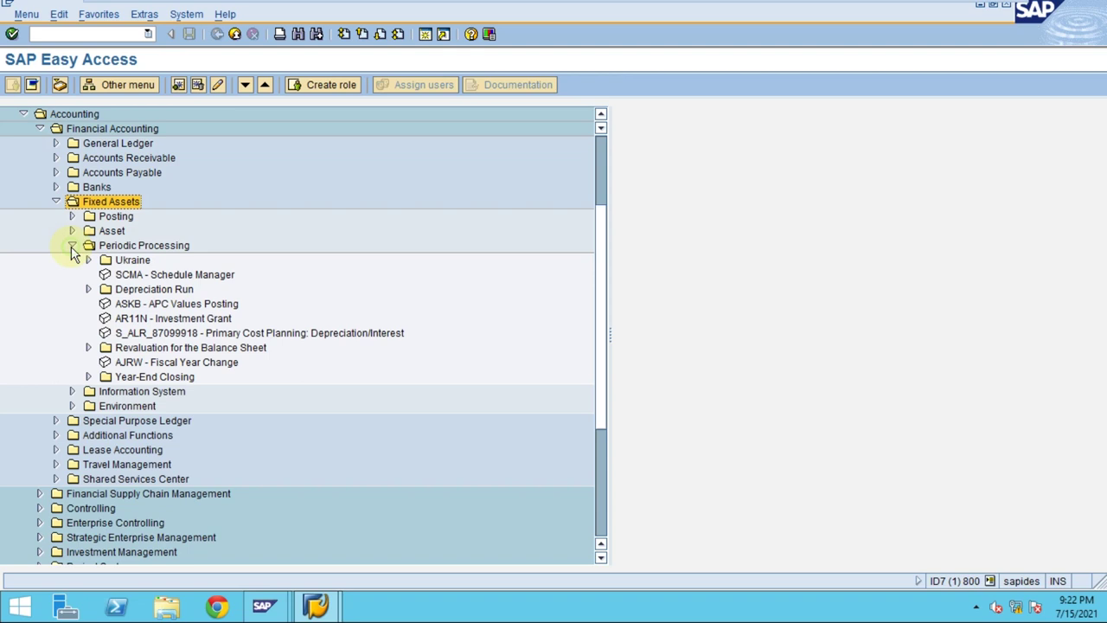
pyautogui.click(73, 247)
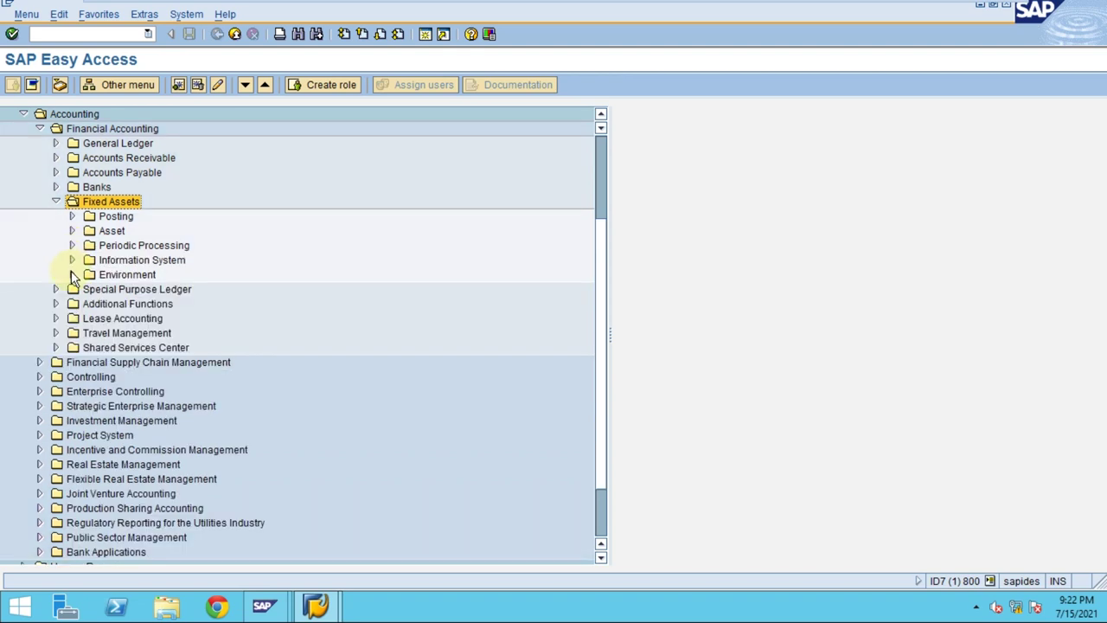
pyautogui.click(73, 275)
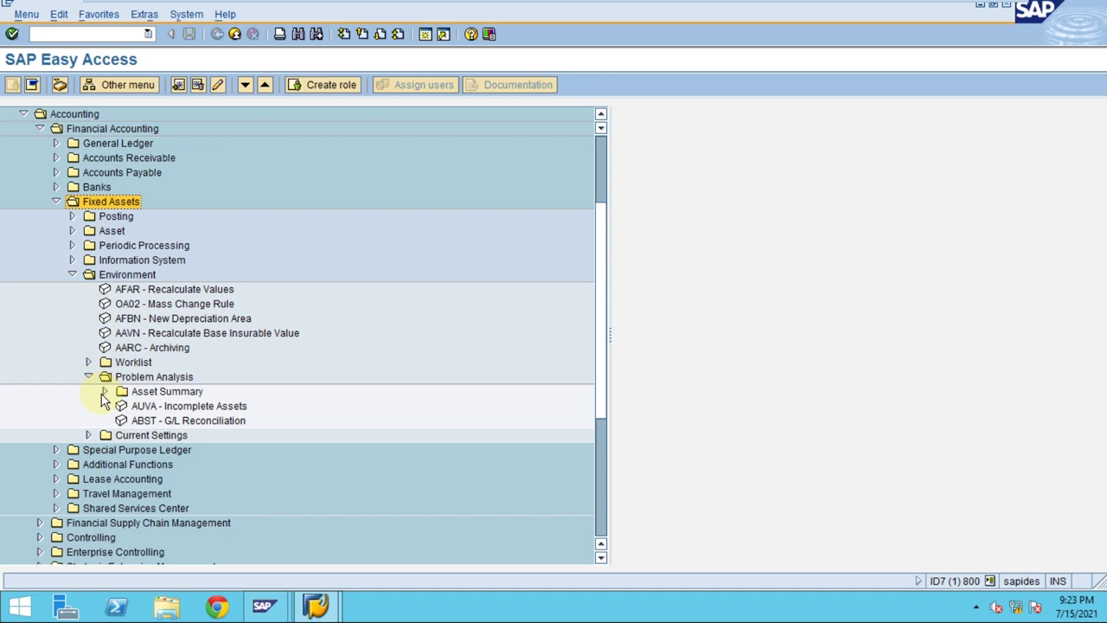
pyautogui.click(159, 412)
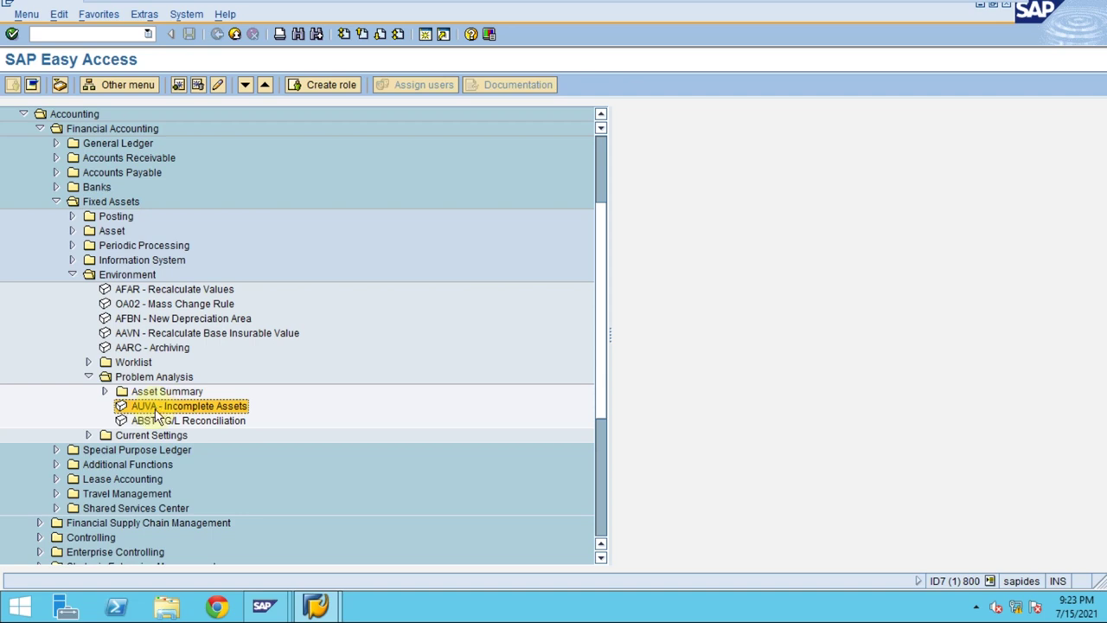
pyautogui.moveTo(606, 7)
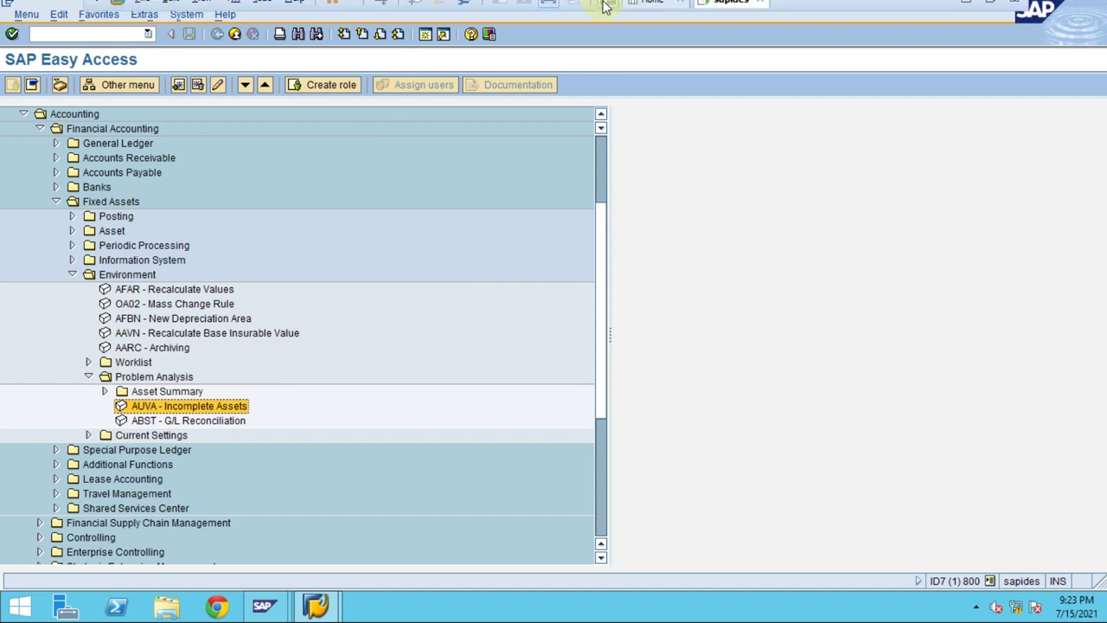
pyautogui.click(701, 11)
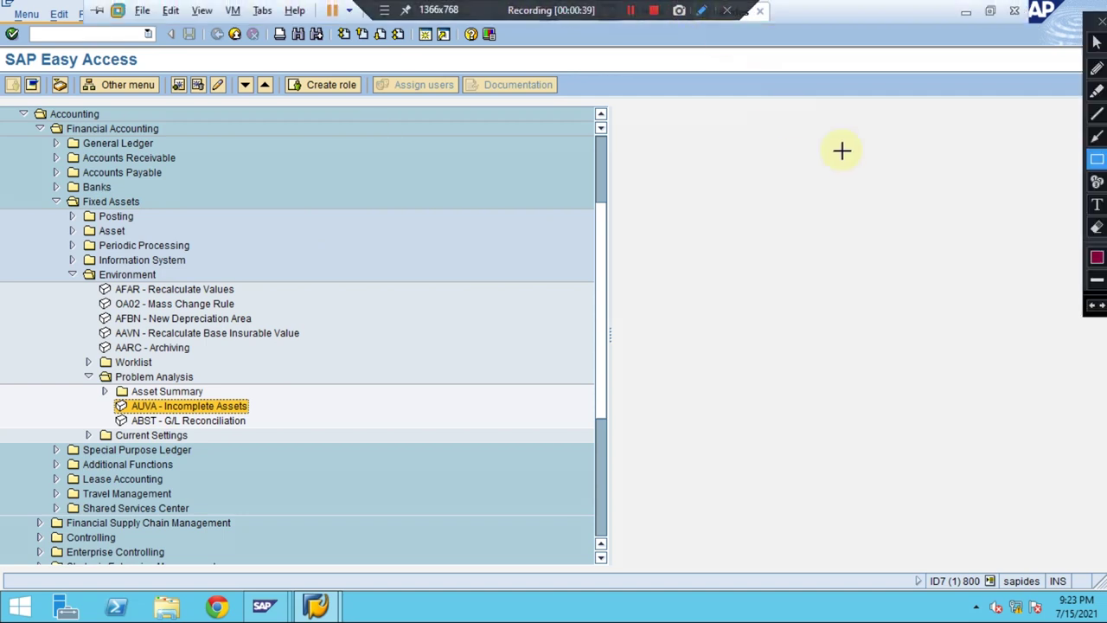
pyautogui.click(1097, 158)
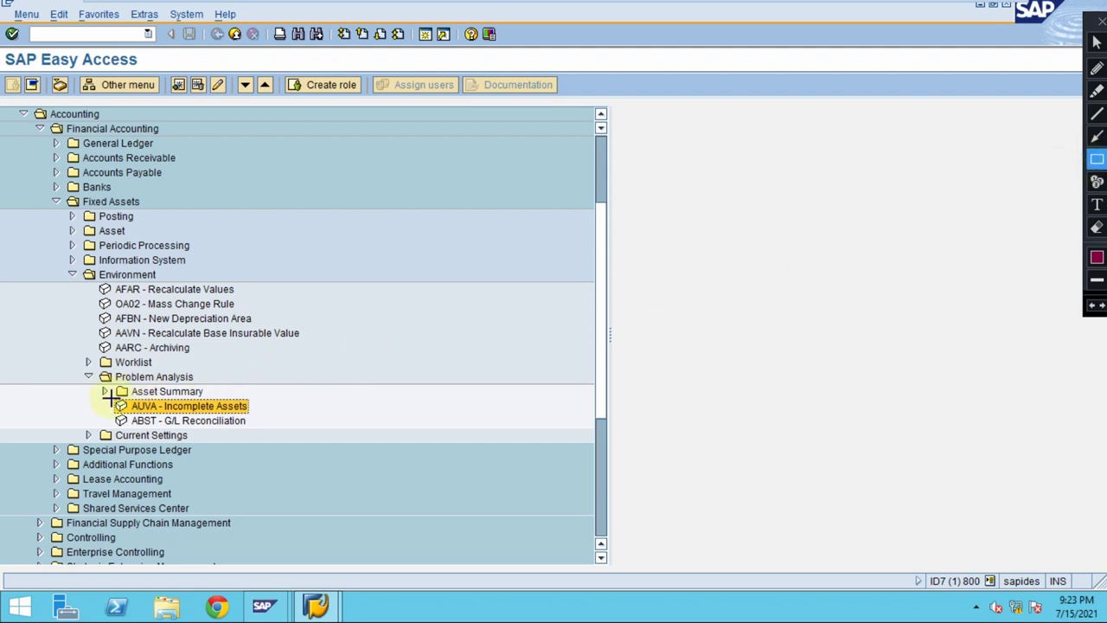
pyautogui.moveTo(110, 398)
pyautogui.mouseDown()
pyautogui.moveTo(259, 424)
pyautogui.moveTo(254, 414)
pyautogui.mouseUp()
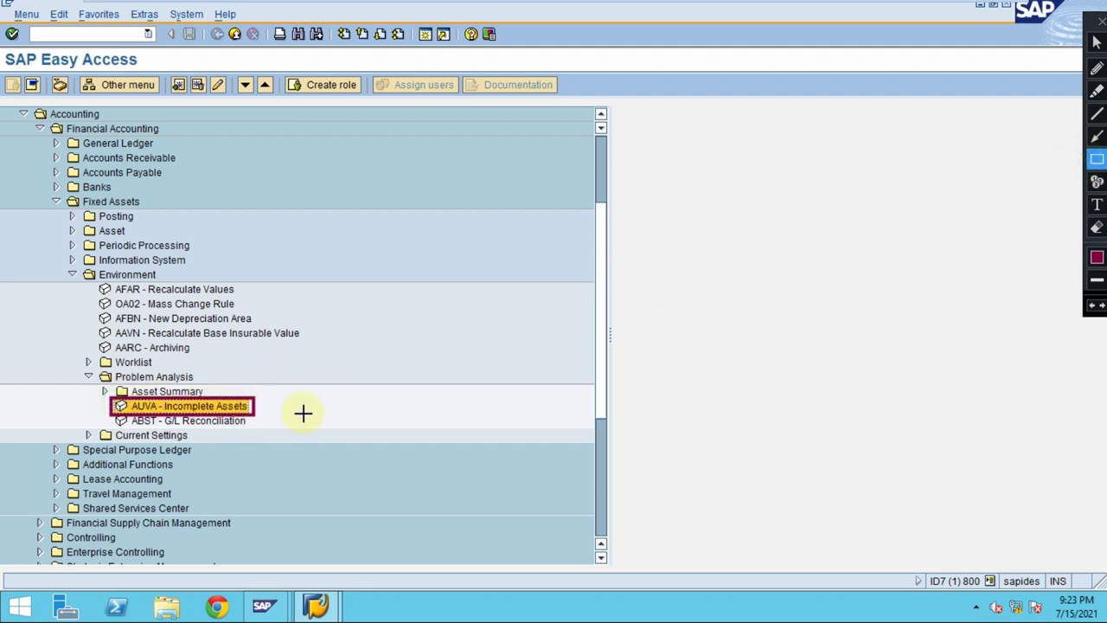
pyautogui.click(1097, 183)
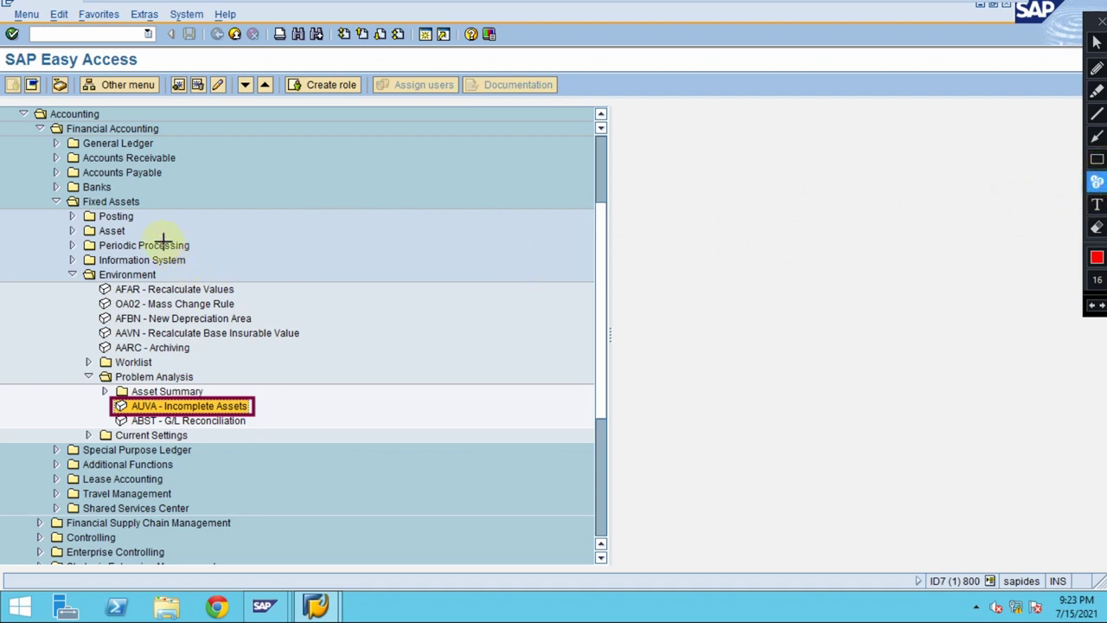
pyautogui.click(149, 198)
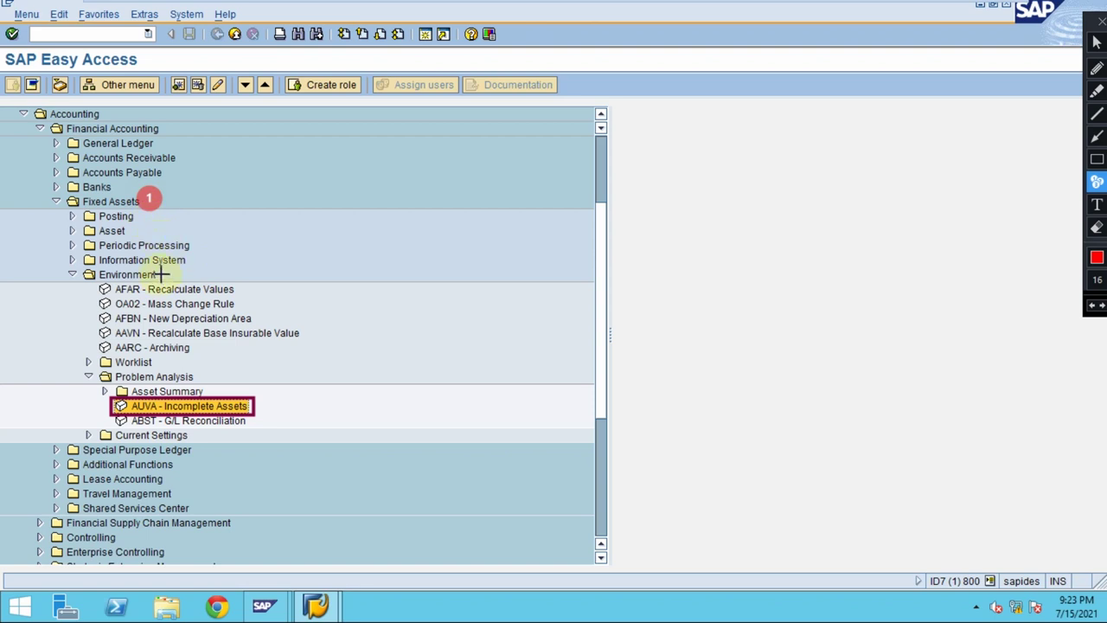
pyautogui.click(159, 274)
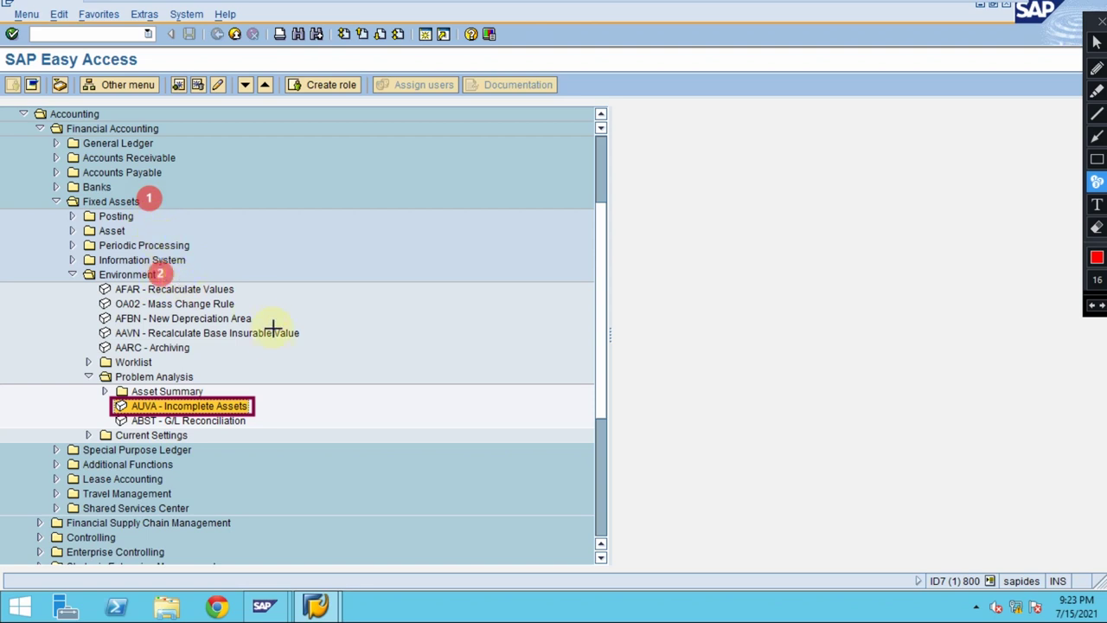
pyautogui.click(195, 370)
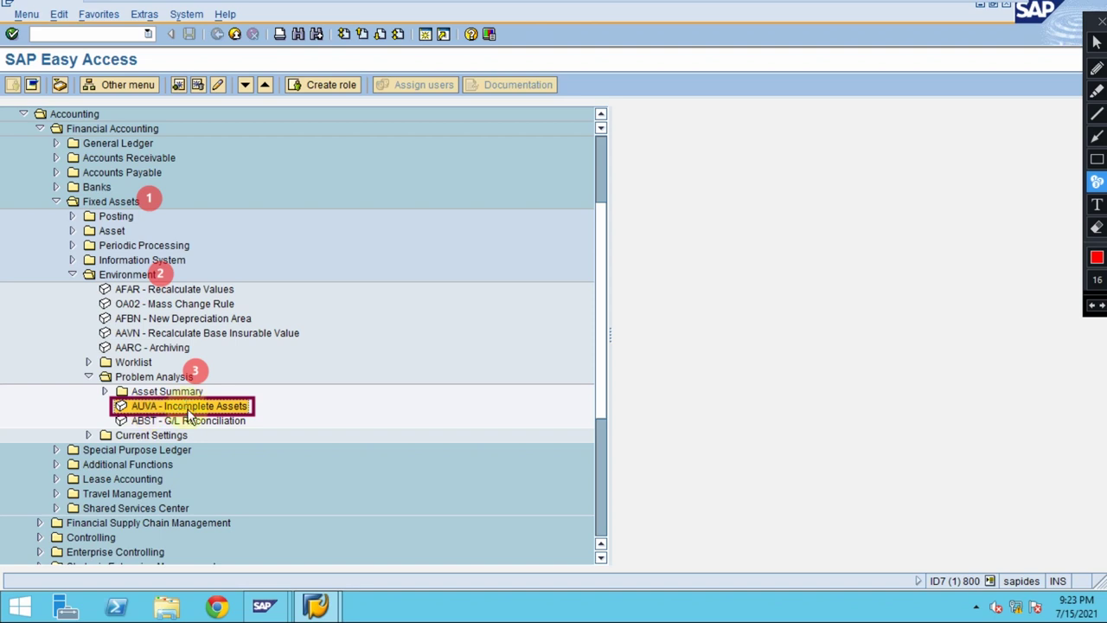
pyautogui.doubleClick(184, 407)
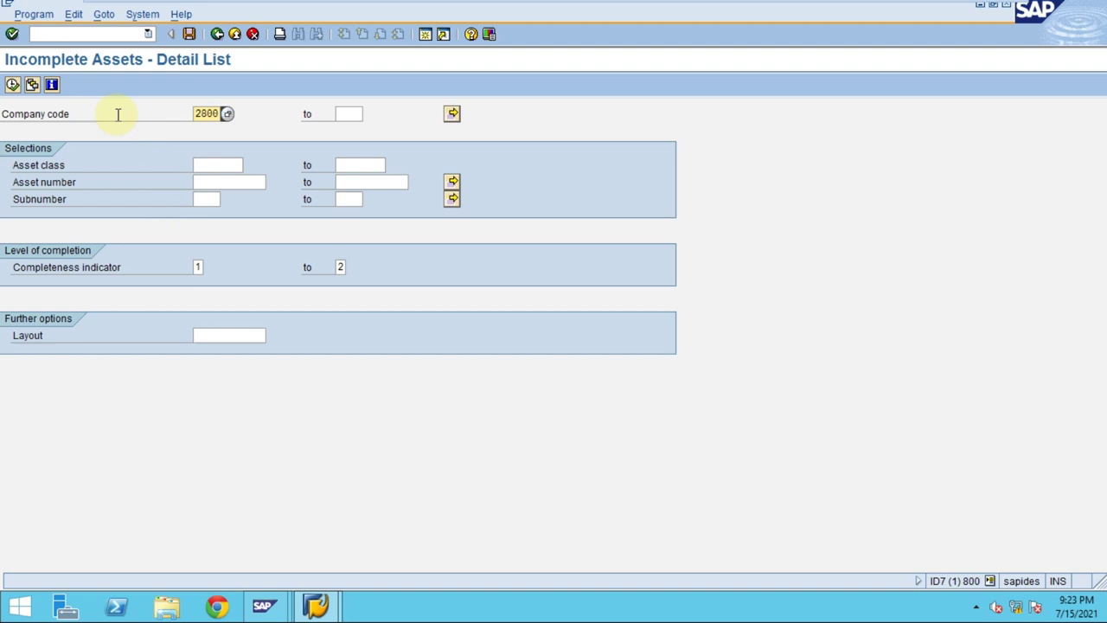
pyautogui.moveTo(498, 4)
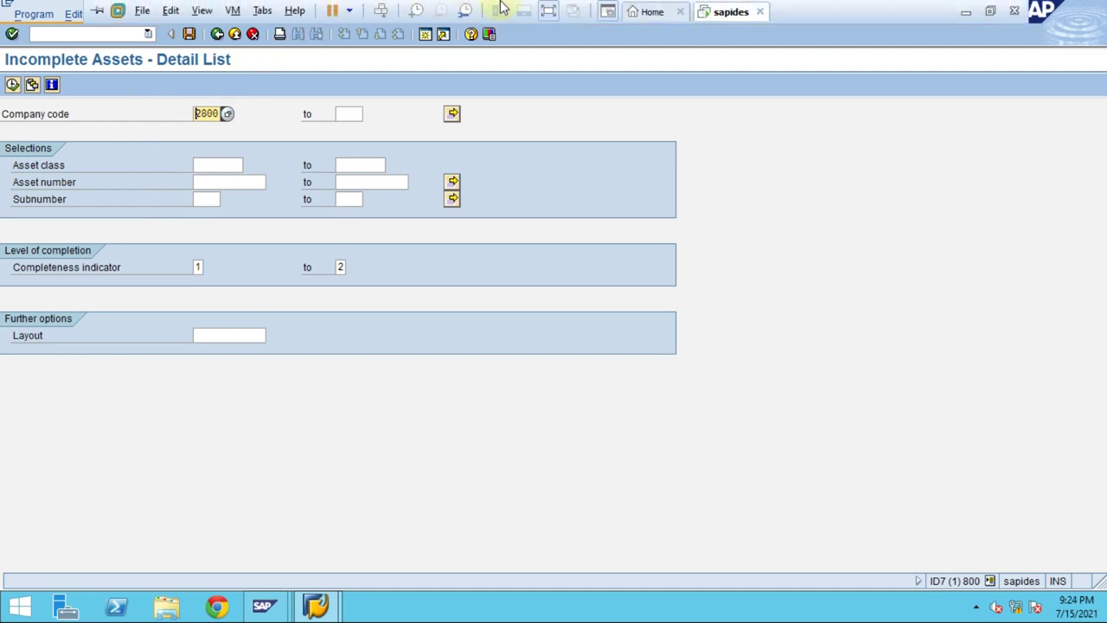
pyautogui.moveTo(645, 7)
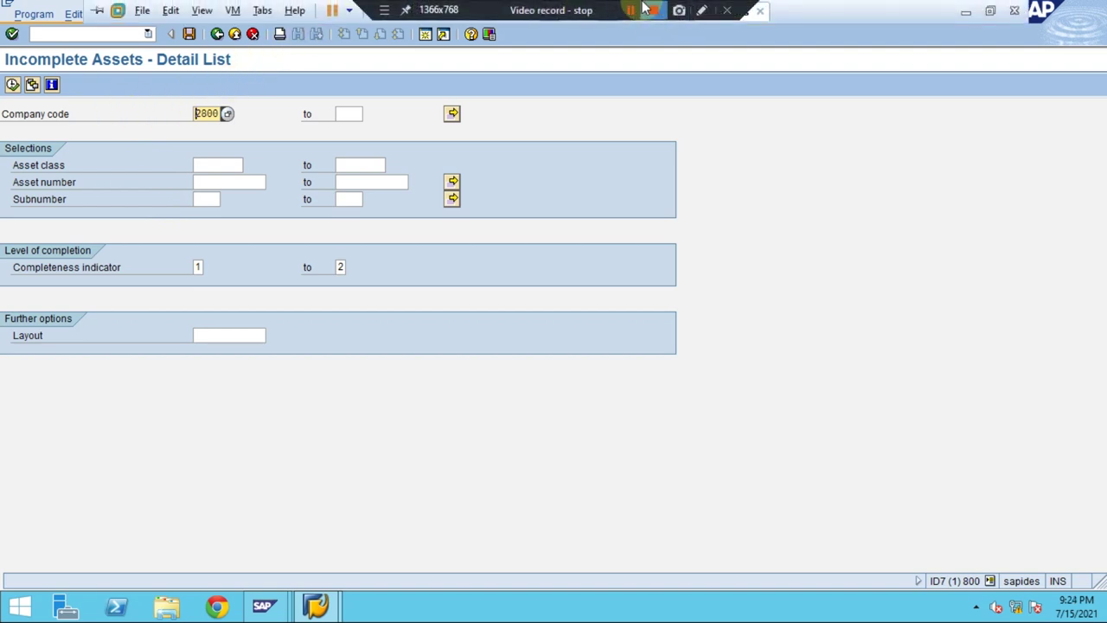
pyautogui.click(703, 12)
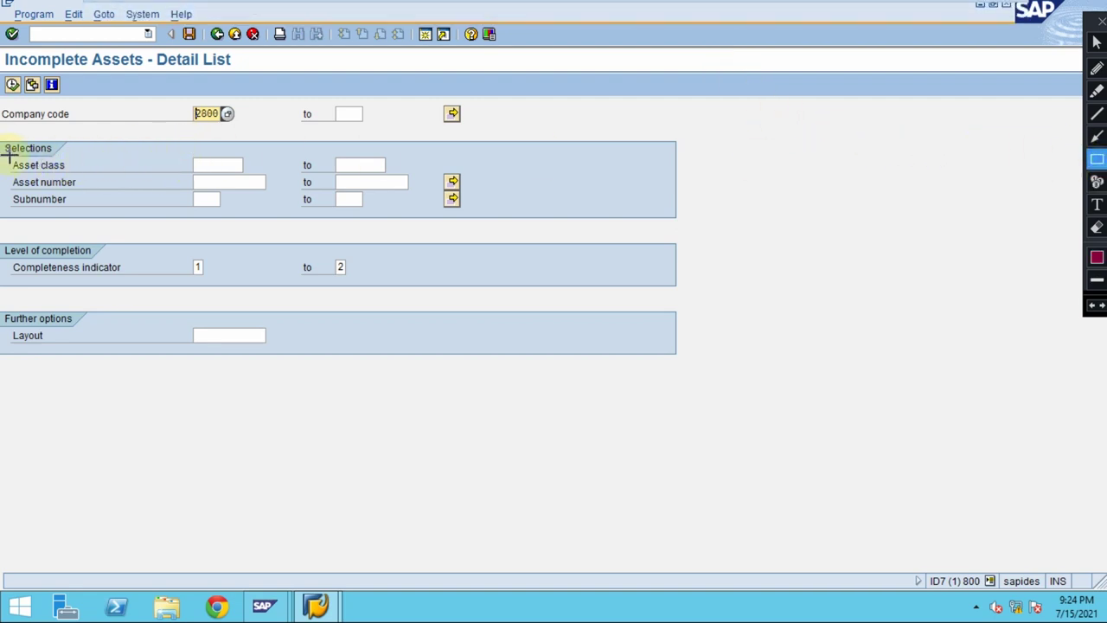
pyautogui.moveTo(9, 154)
pyautogui.mouseDown()
pyautogui.moveTo(71, 176)
pyautogui.moveTo(78, 212)
pyautogui.moveTo(84, 193)
pyautogui.mouseUp()
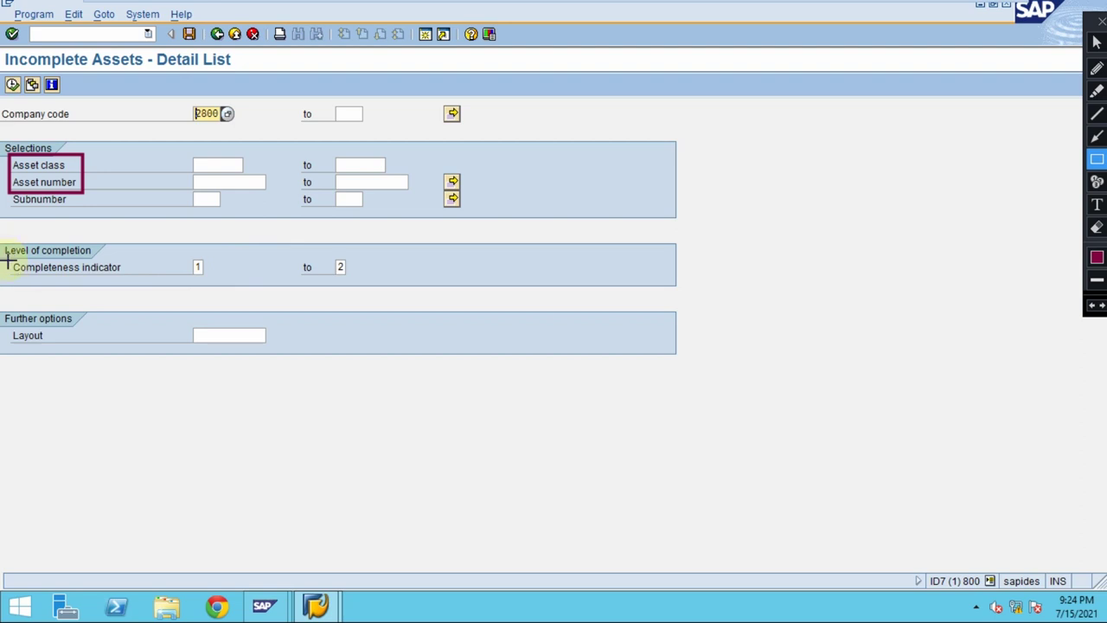
pyautogui.moveTo(4, 241)
pyautogui.mouseDown()
pyautogui.moveTo(124, 283)
pyautogui.moveTo(205, 275)
pyautogui.moveTo(173, 279)
pyautogui.mouseUp()
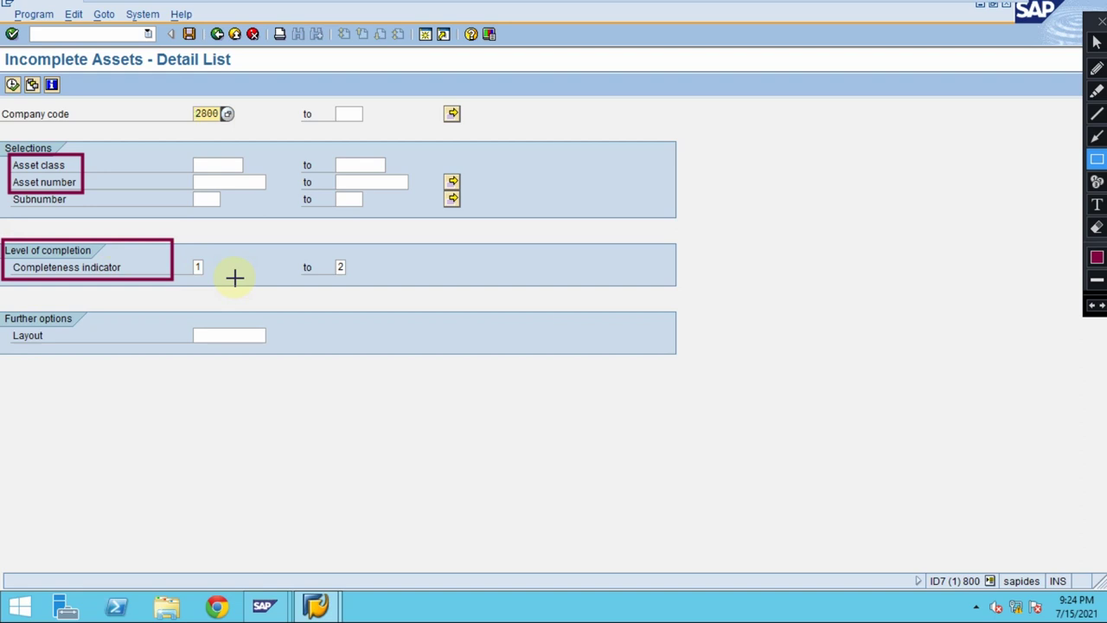
pyautogui.press('Escape')
pyautogui.click(198, 267)
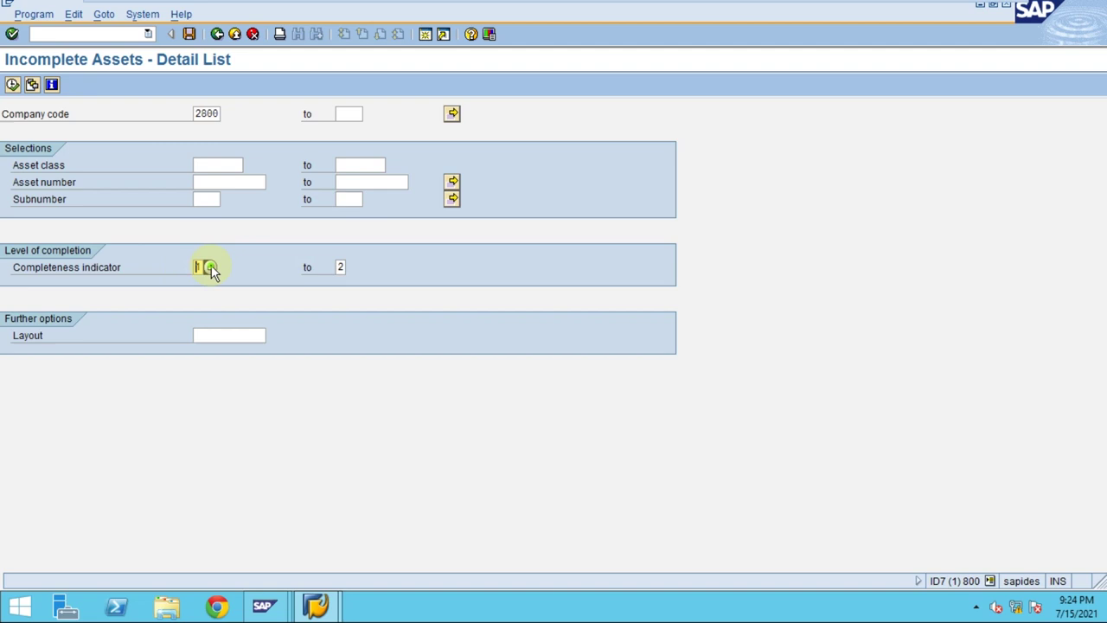
pyautogui.click(211, 269)
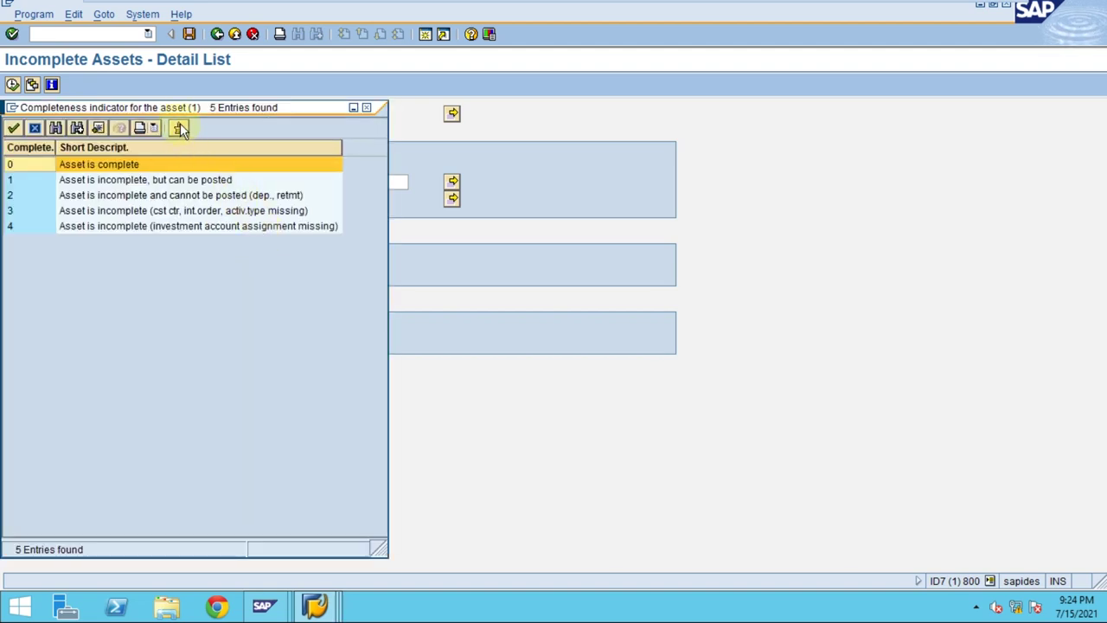
pyautogui.moveTo(177, 107); pyautogui.dragTo(817, 129)
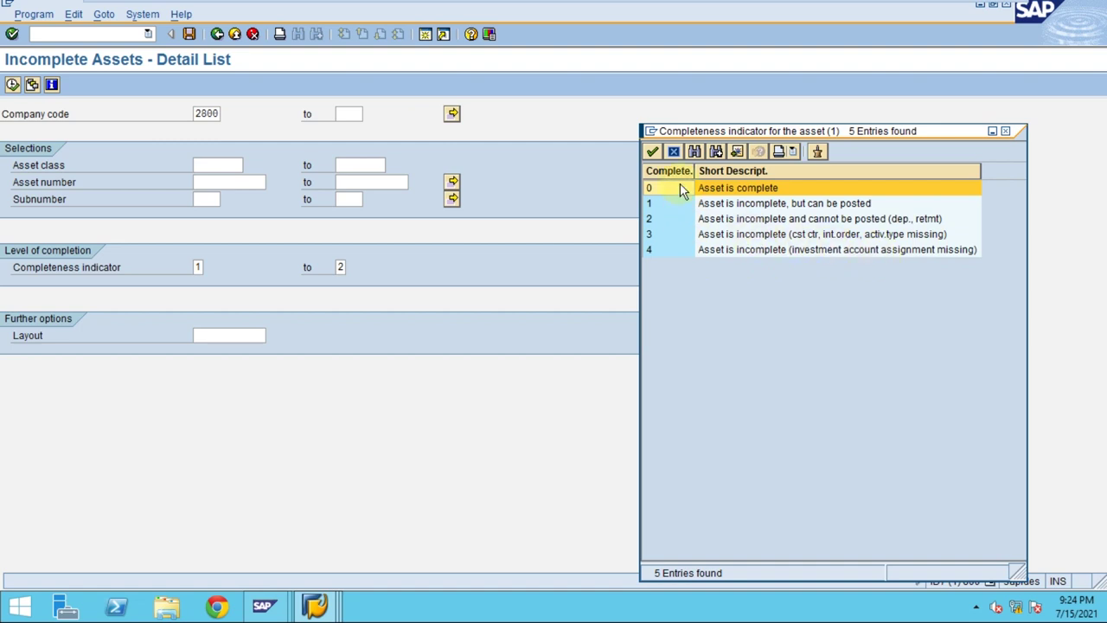
pyautogui.moveTo(719, 139); pyautogui.dragTo(611, 128)
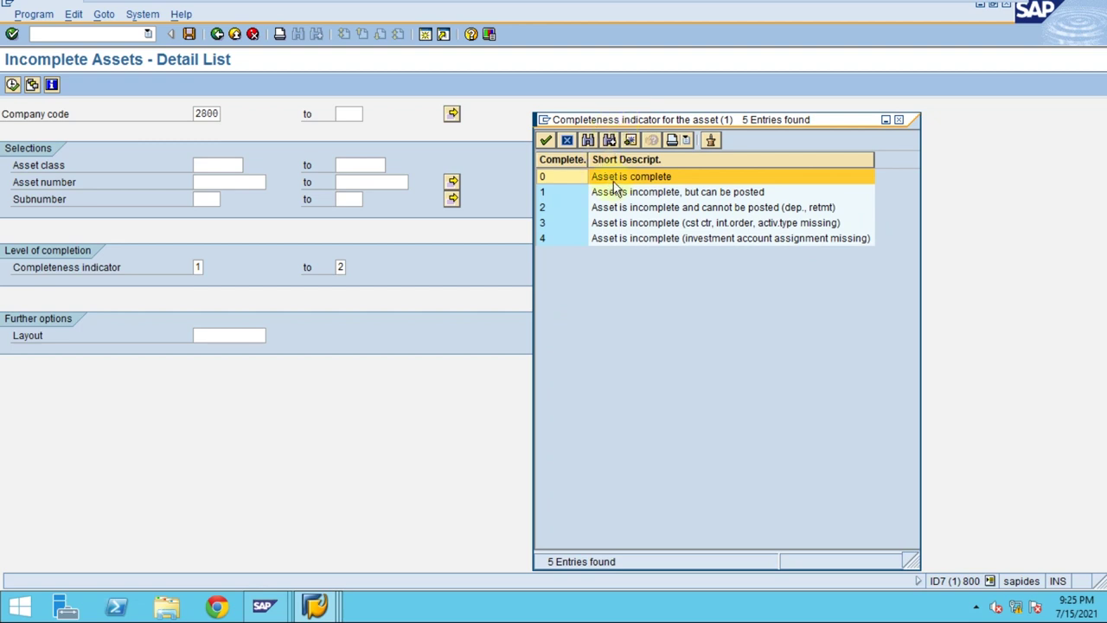
pyautogui.click(683, 209)
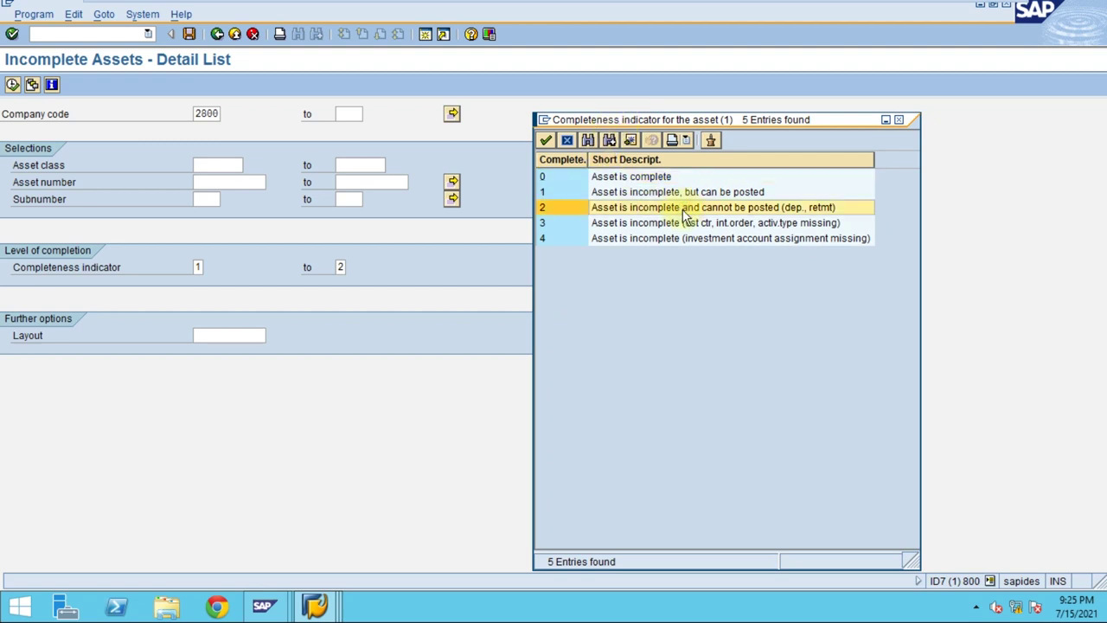
# Set the completeness indicator upper limit to 2 and execute the report for company code 2800.
pyautogui.click(567, 141)
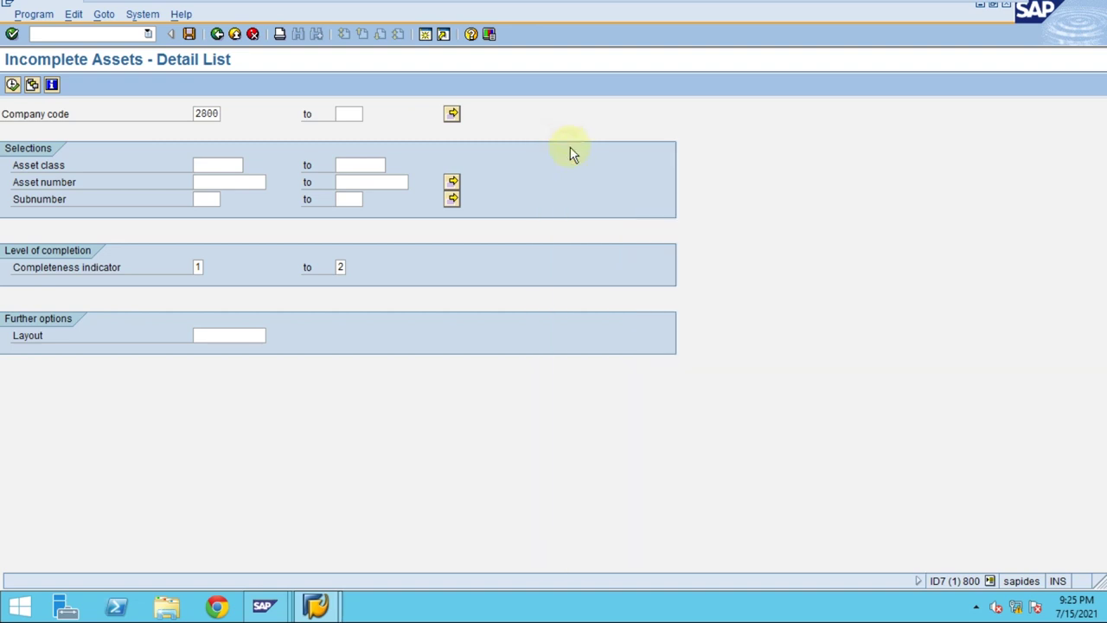
pyautogui.click(340, 269)
pyautogui.write('2')
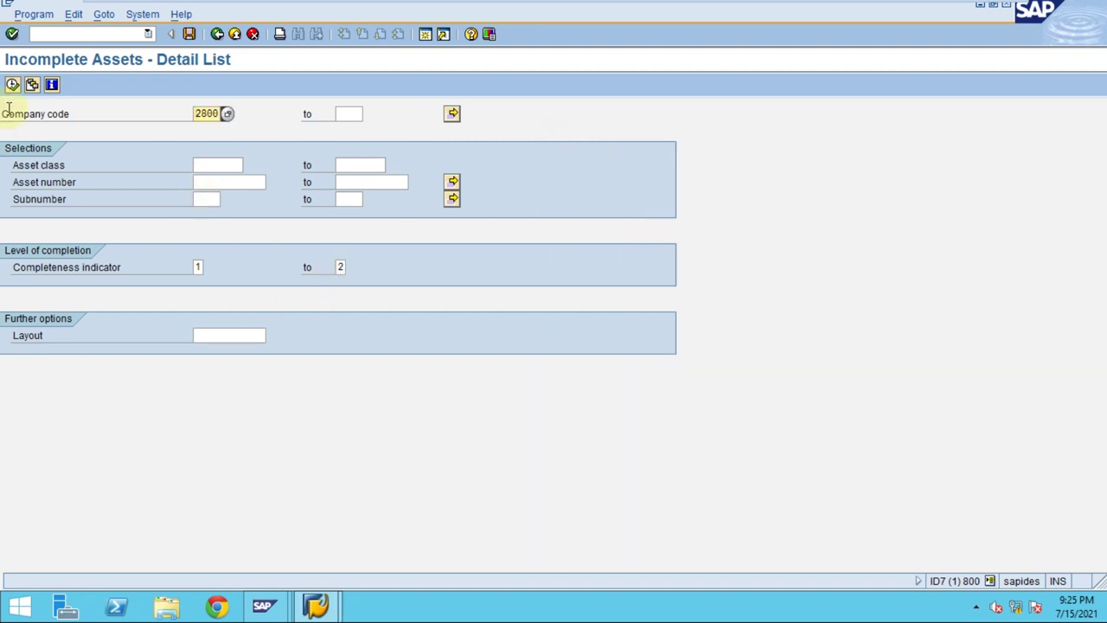
pyautogui.click(13, 84)
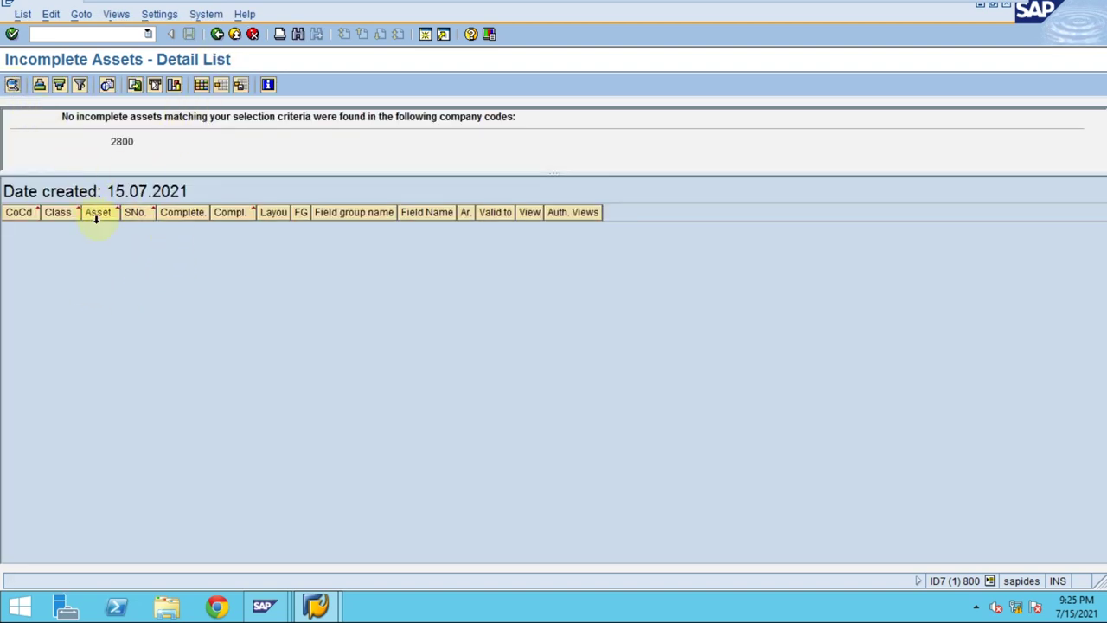
# Adjust the report window to view the empty incomplete assets result list.
pyautogui.moveTo(473, 3)
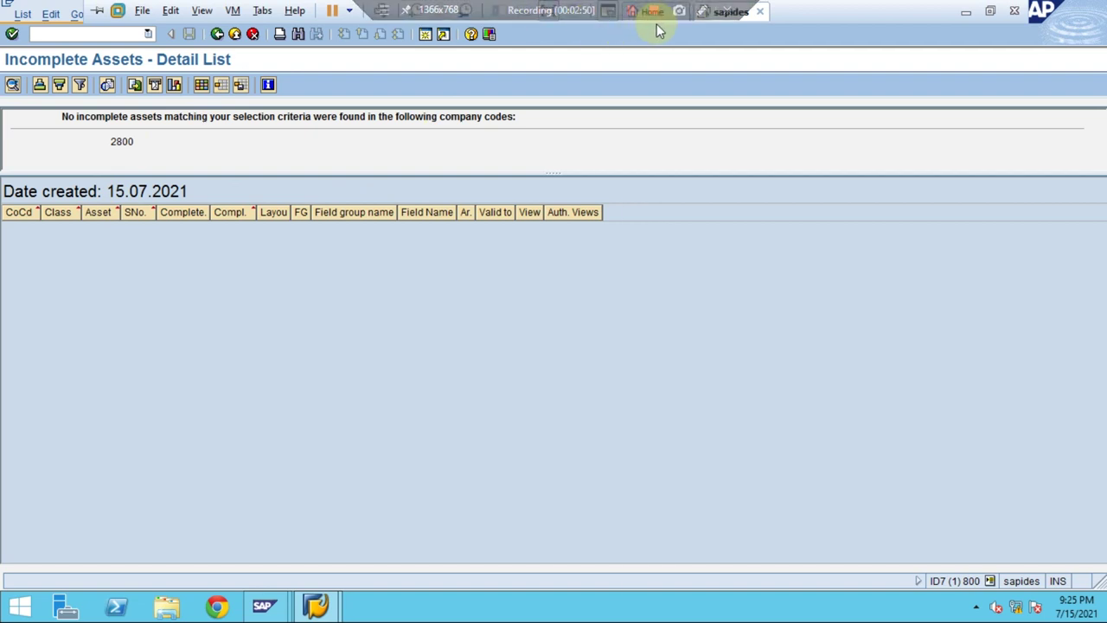
pyautogui.moveTo(658, 8)
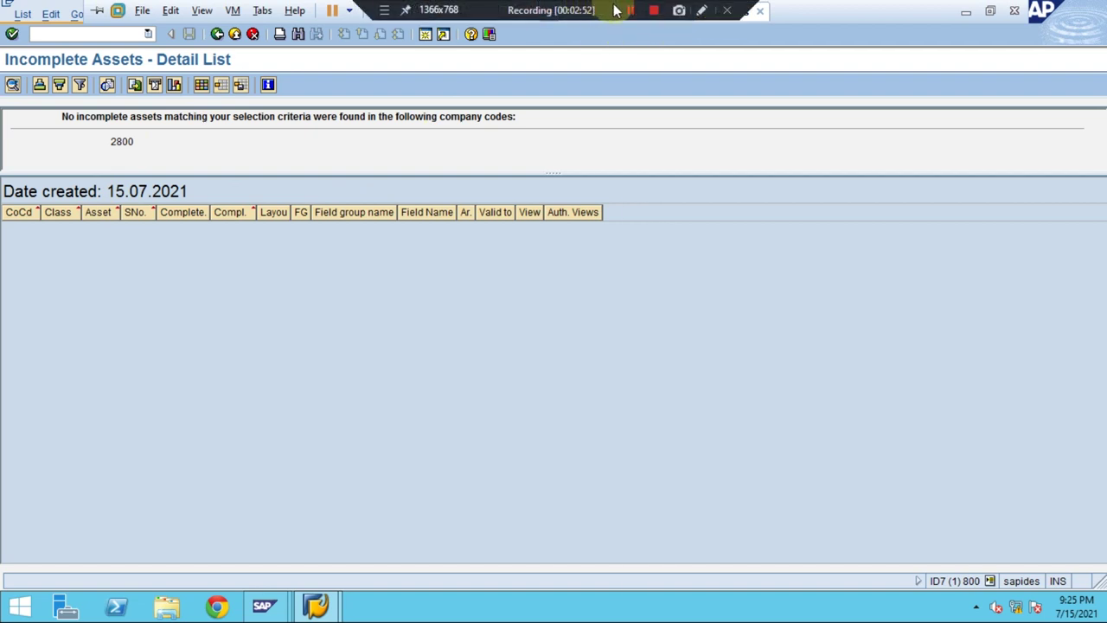
pyautogui.click(703, 13)
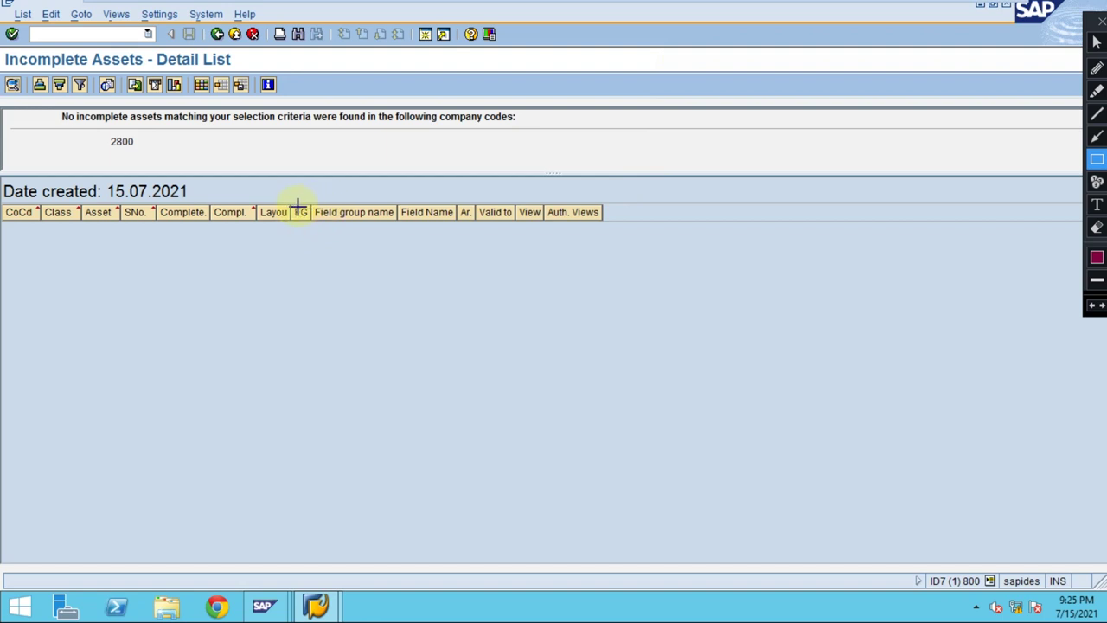
pyautogui.moveTo(291, 203); pyautogui.dragTo(395, 263)
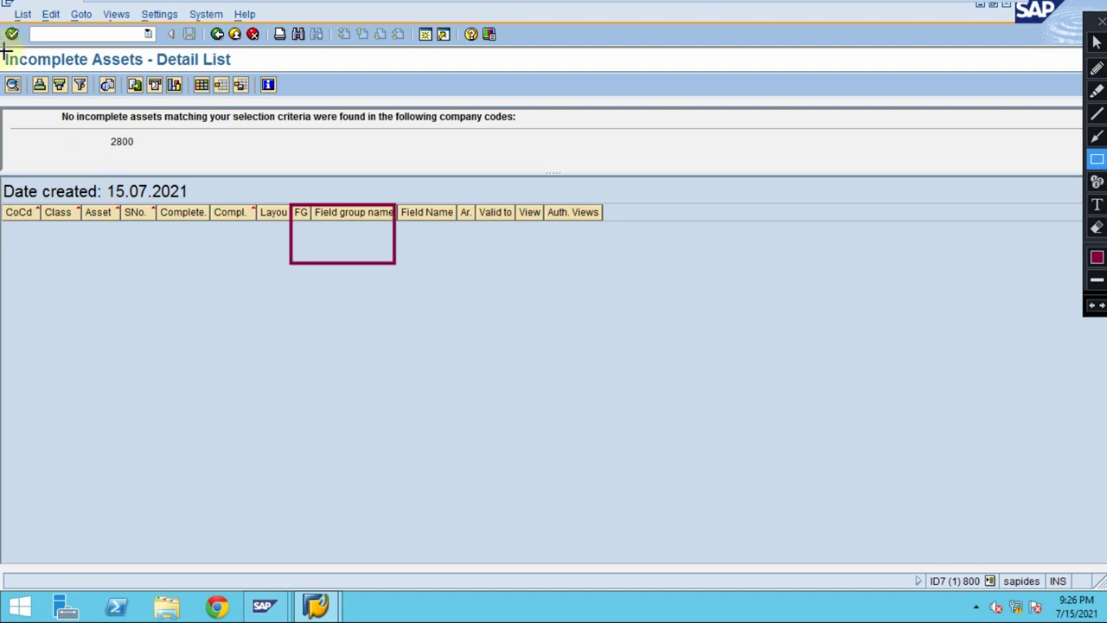
pyautogui.moveTo(2, 49)
pyautogui.mouseDown()
pyautogui.moveTo(162, 90)
pyautogui.moveTo(238, 76)
pyautogui.mouseUp()
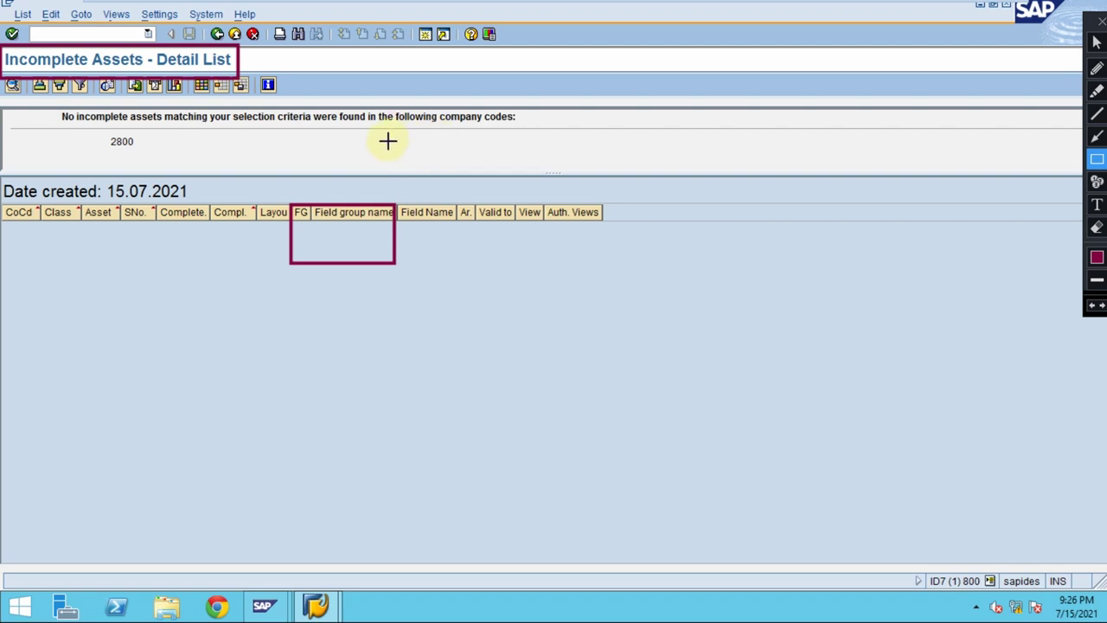
pyautogui.press('Escape')
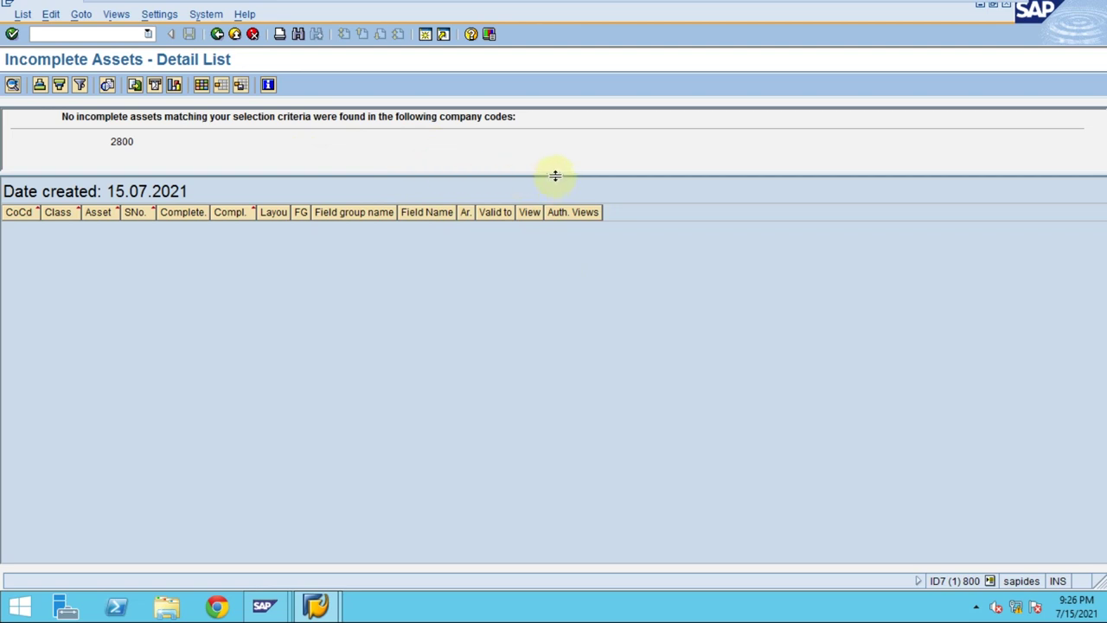
# Move the message area splitter up slightly above the empty Incomplete Assets list.
pyautogui.moveTo(554, 173); pyautogui.dragTo(553, 162)
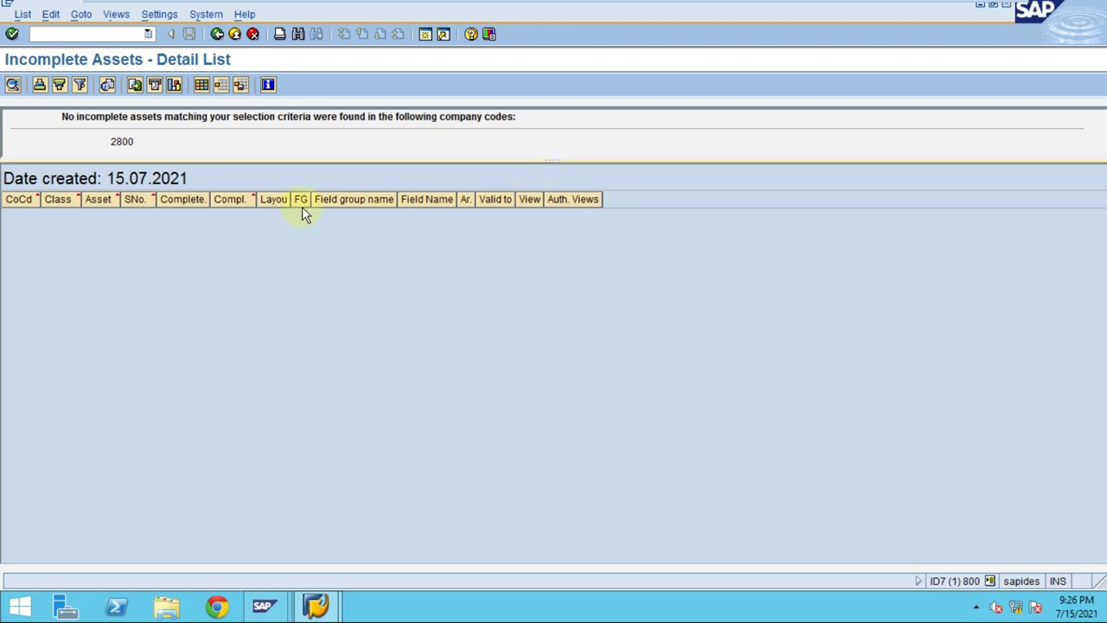